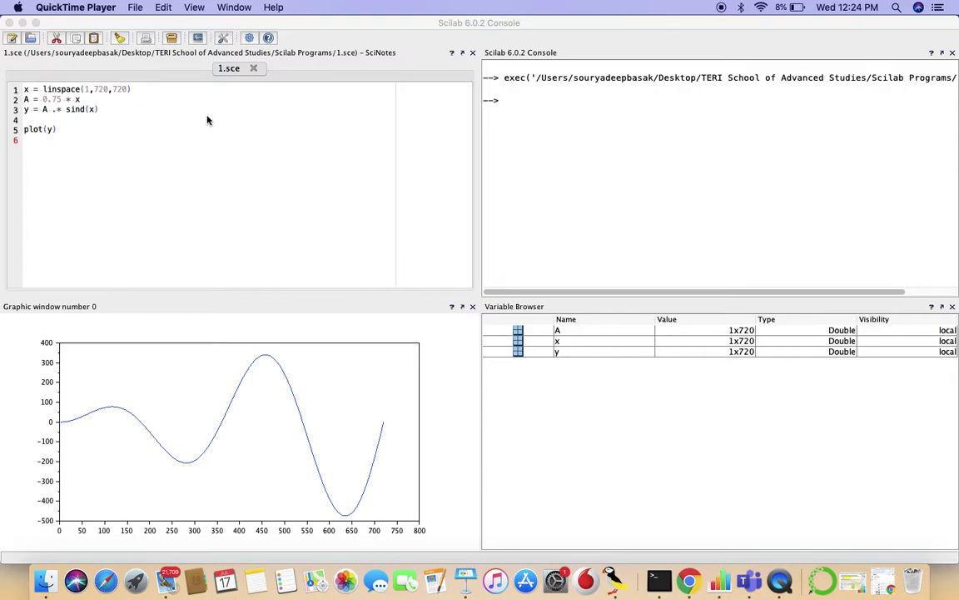
Launch Xcos from Scilab's Applications menu.
left_click(536, 181)
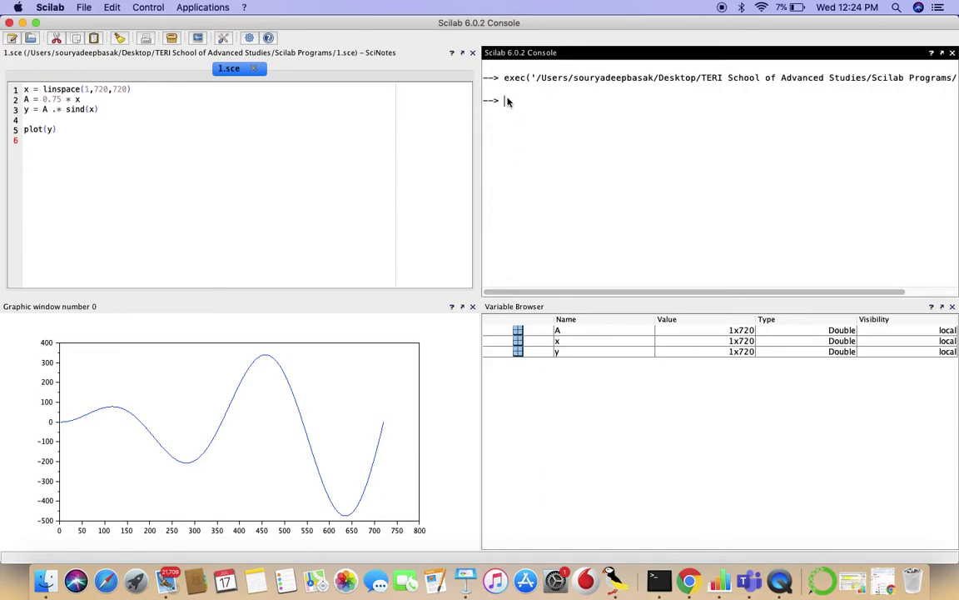
left_click(208, 8)
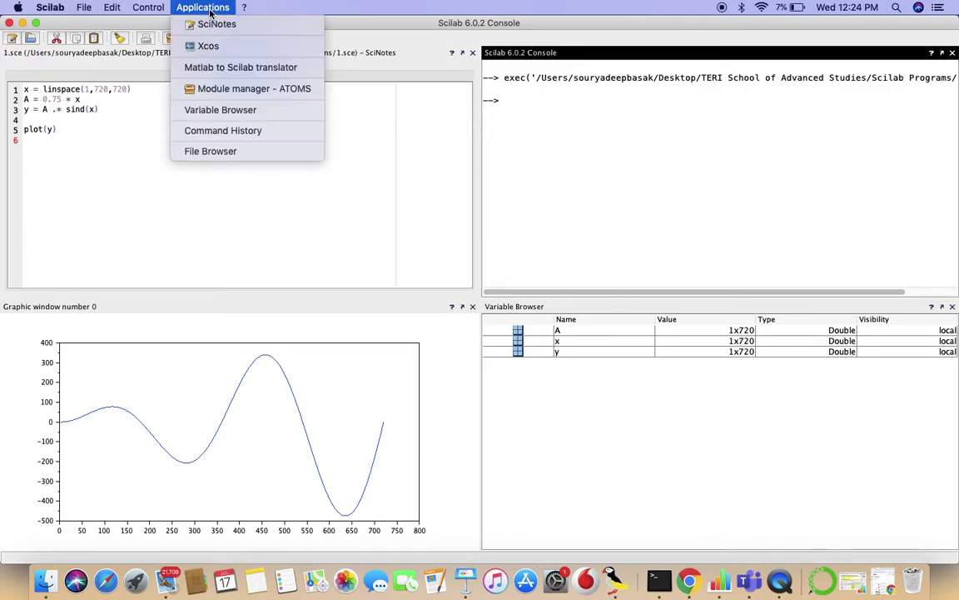
left_click(239, 48)
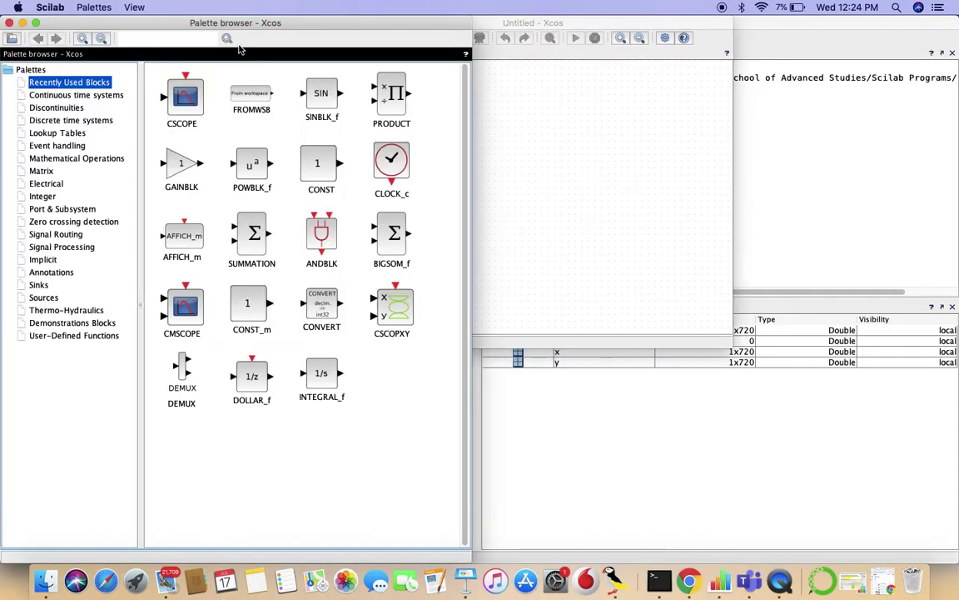
Move and resize the Untitled diagram window to fill the right side beside the palette browser.
left_click(549, 25)
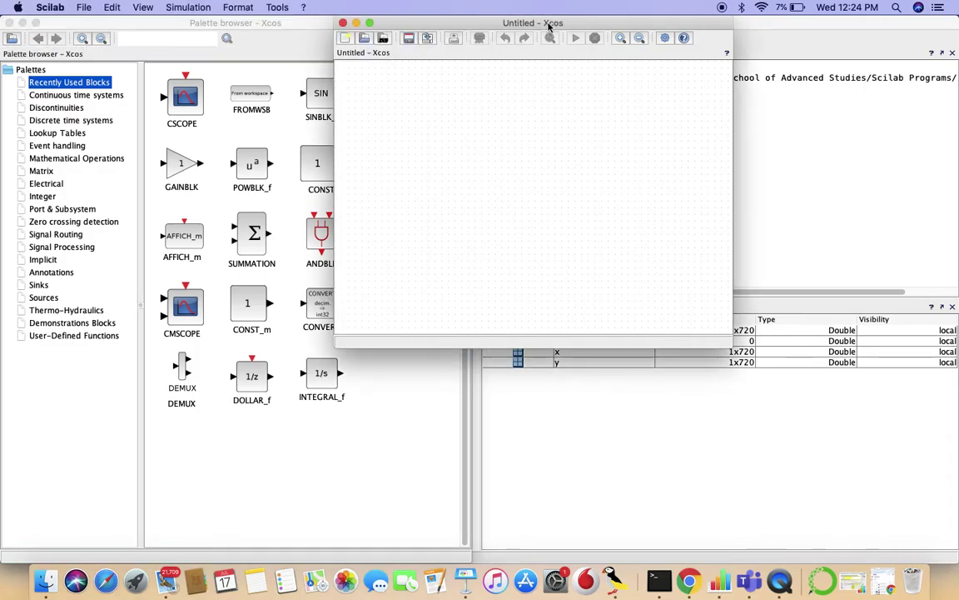
left_click_drag(548, 25, 688, 9)
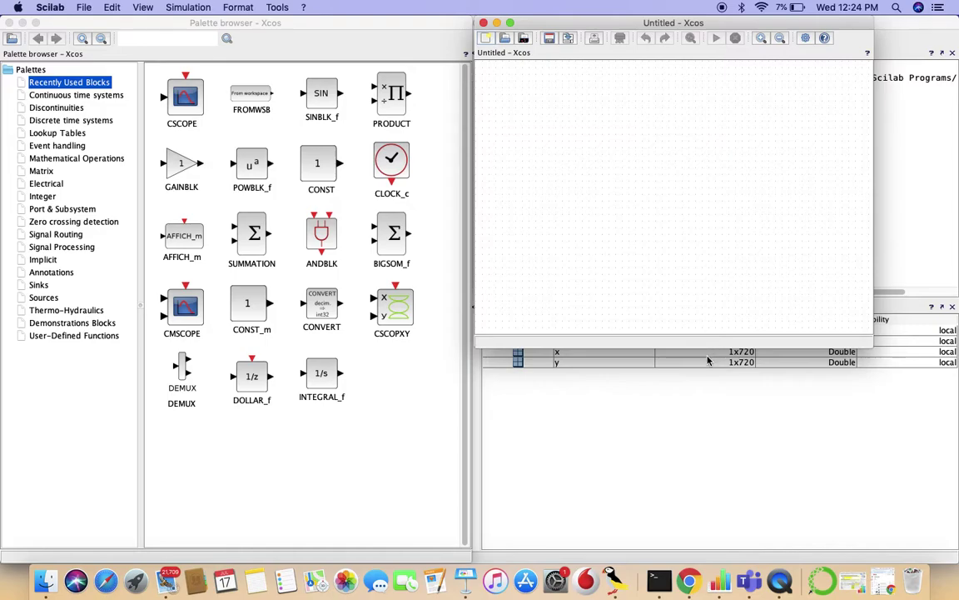
left_click_drag(720, 343, 744, 569)
left_click_drag(873, 479, 954, 479)
left_click(628, 292)
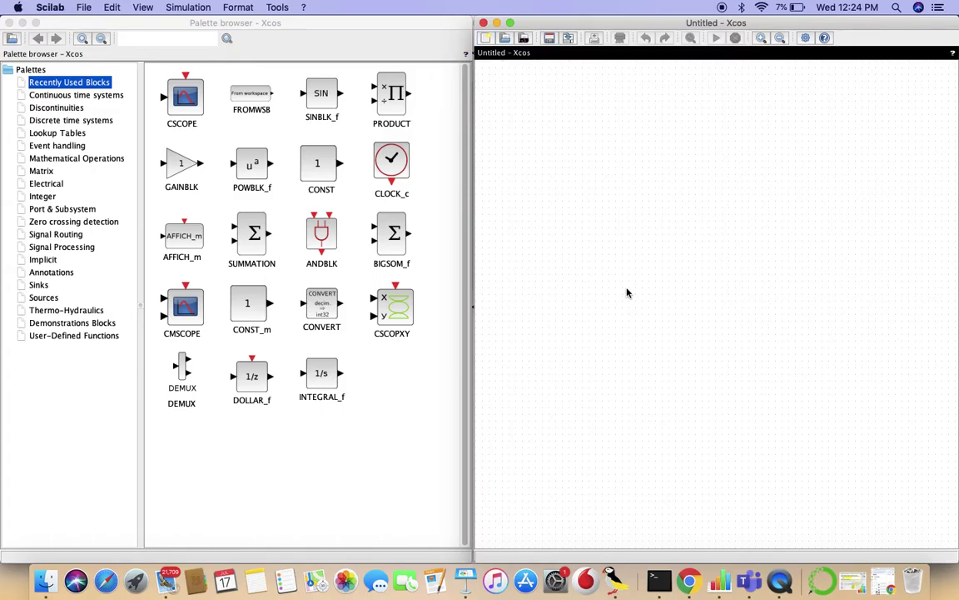
left_click(413, 408)
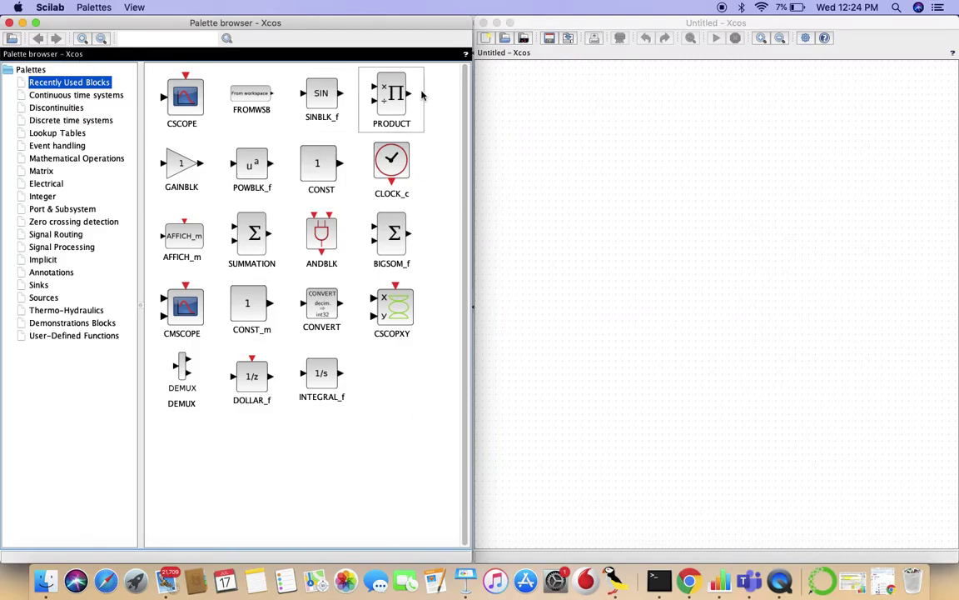
left_click(539, 82)
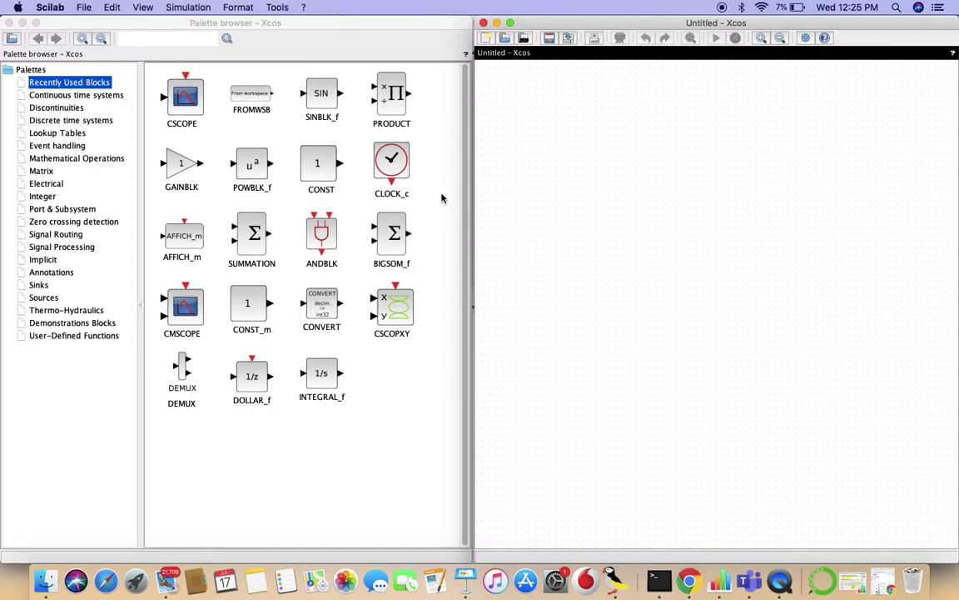
left_click(396, 237)
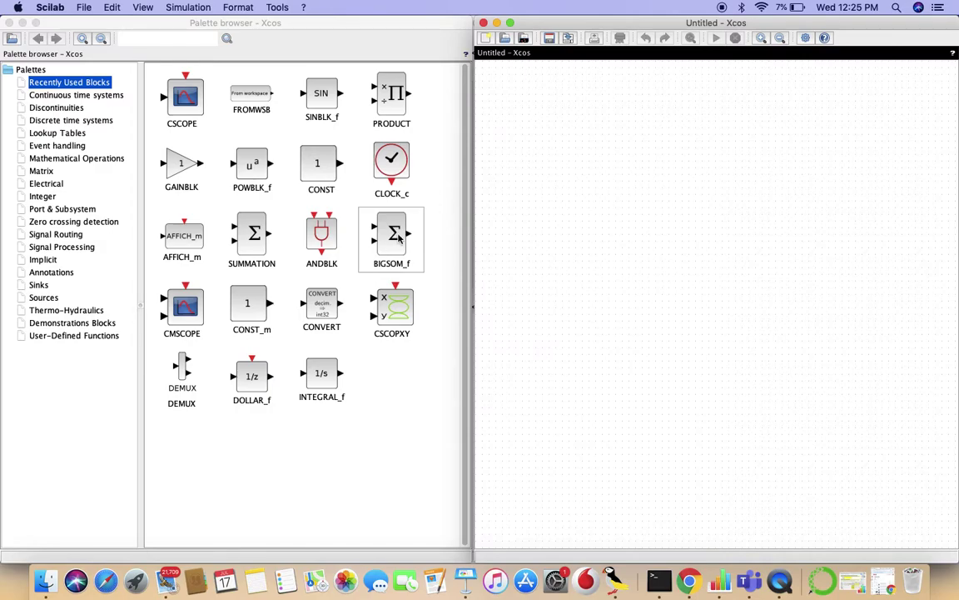
left_click_drag(418, 233, 439, 229)
Drag two CONST blocks from the Sources palette onto the canvas, one above the other.
left_click(43, 297)
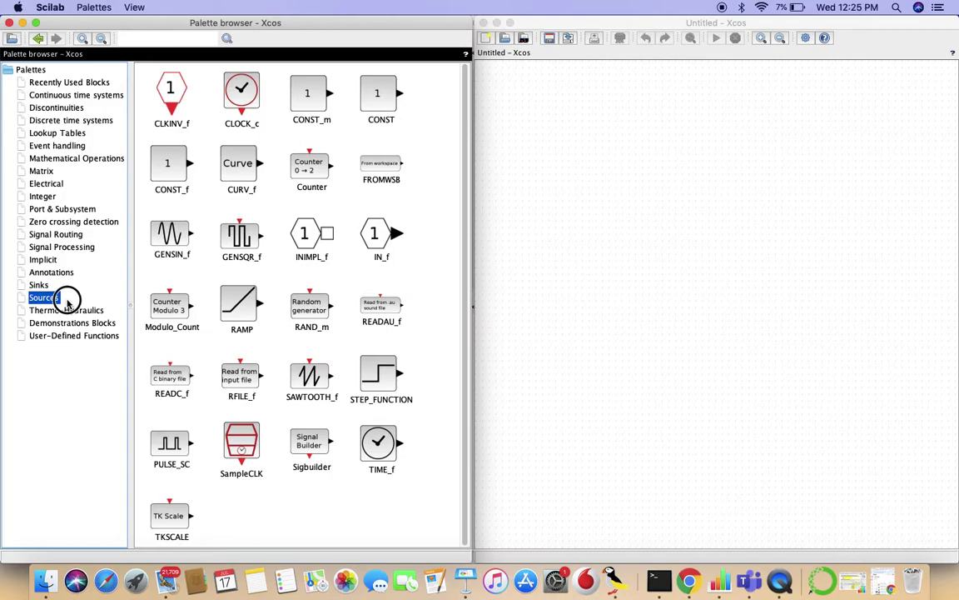
left_click(380, 99)
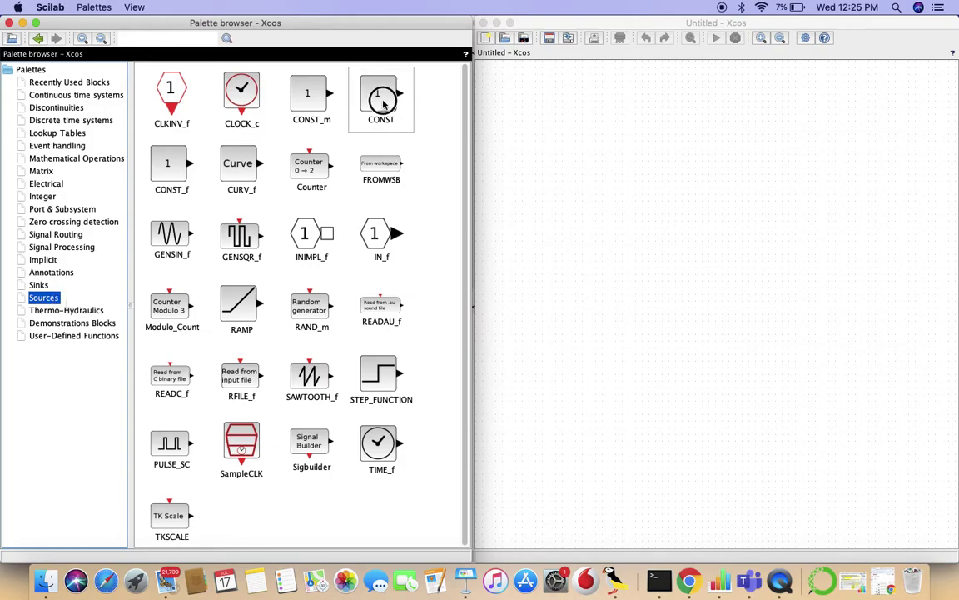
left_click_drag(383, 101, 574, 130)
left_click_drag(349, 96, 581, 218)
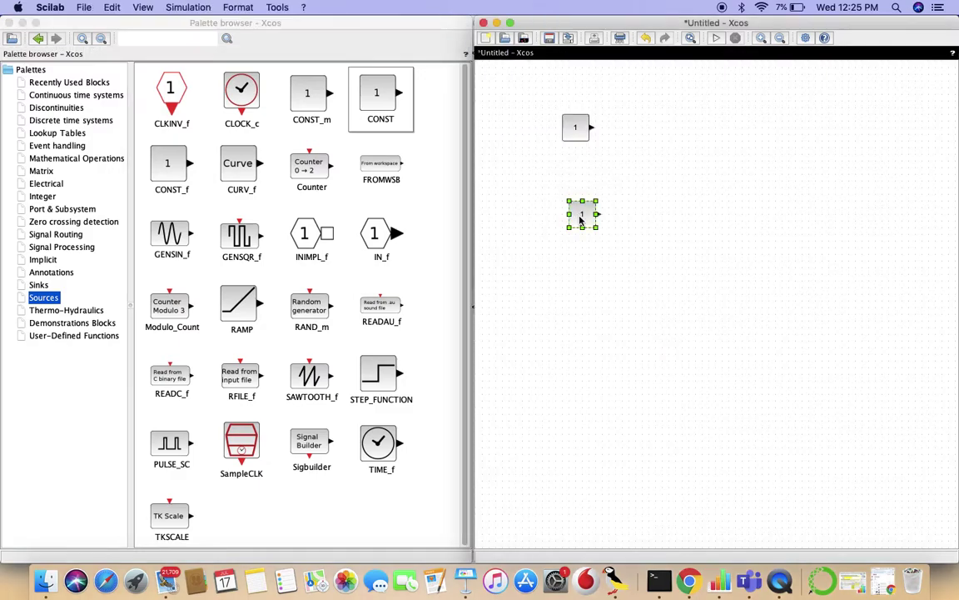
left_click(602, 262)
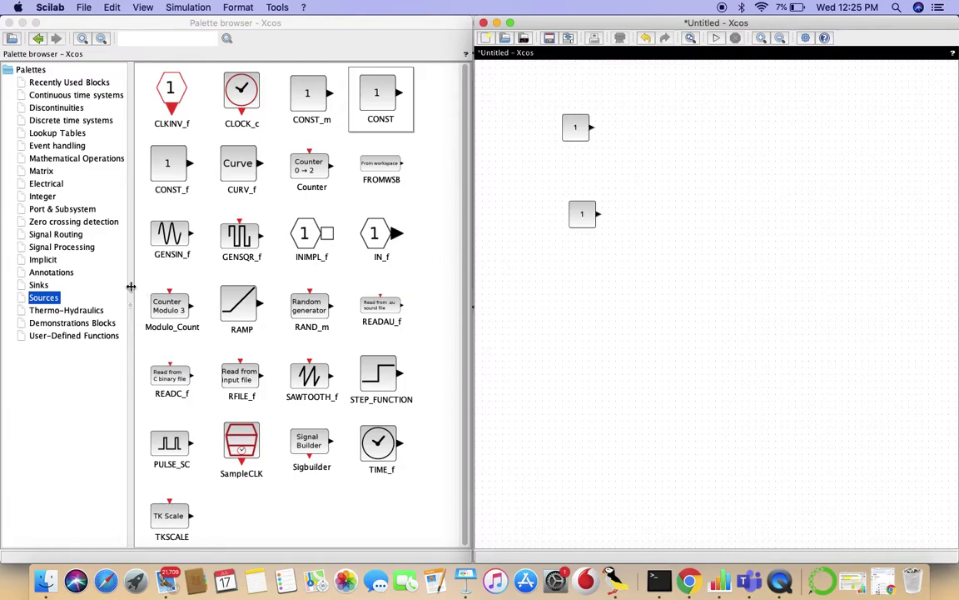
Place a SUMMATION block from Mathematical Operations right of the constants and zoom in three times.
left_click(88, 158)
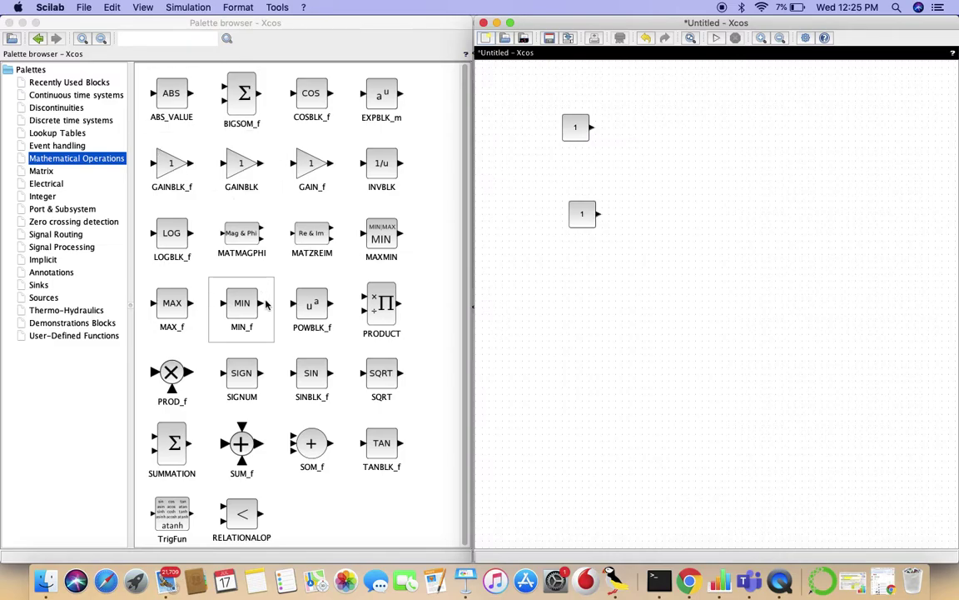
left_click_drag(169, 450, 697, 167)
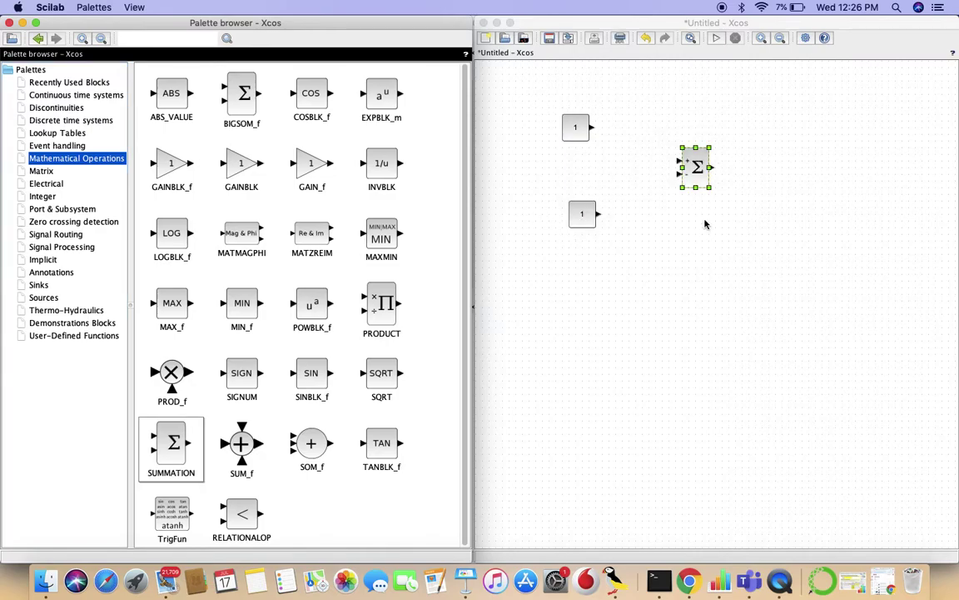
left_click(760, 45)
left_click(760, 44)
left_click(761, 44)
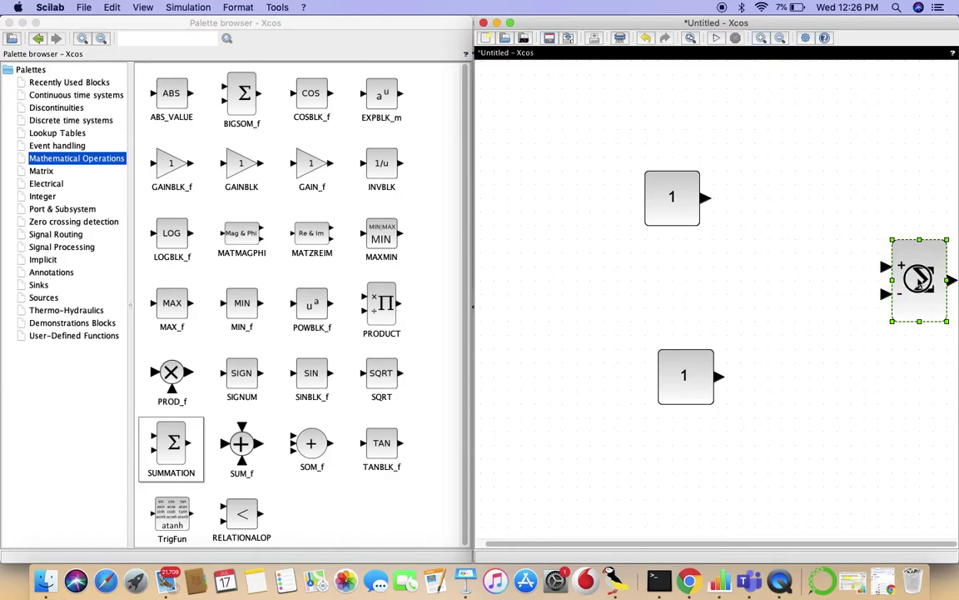
Change the SUMMATION sign vector from [1;-1] to [1;1] and confirm.
double_click(920, 283)
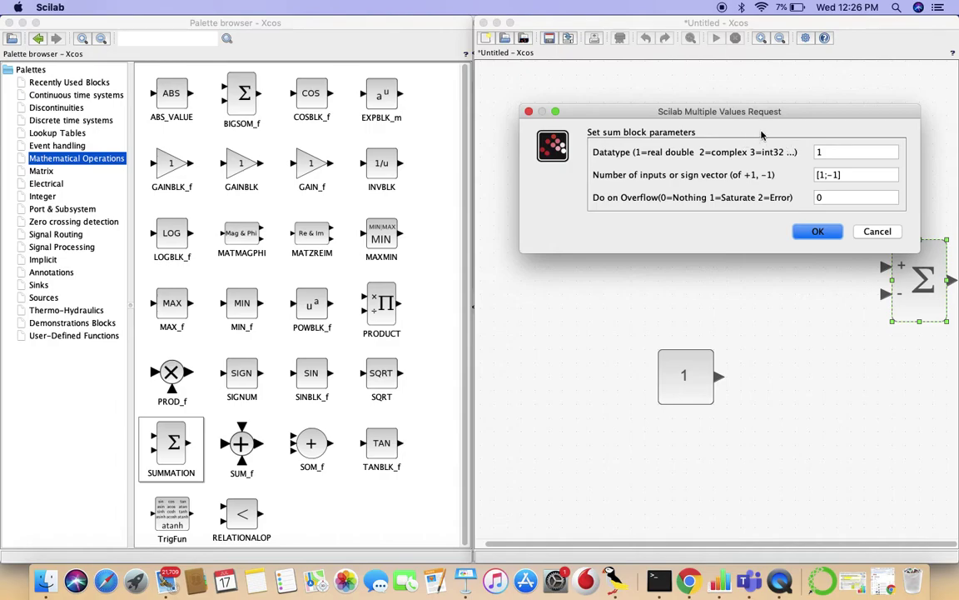
left_click_drag(763, 117, 715, 124)
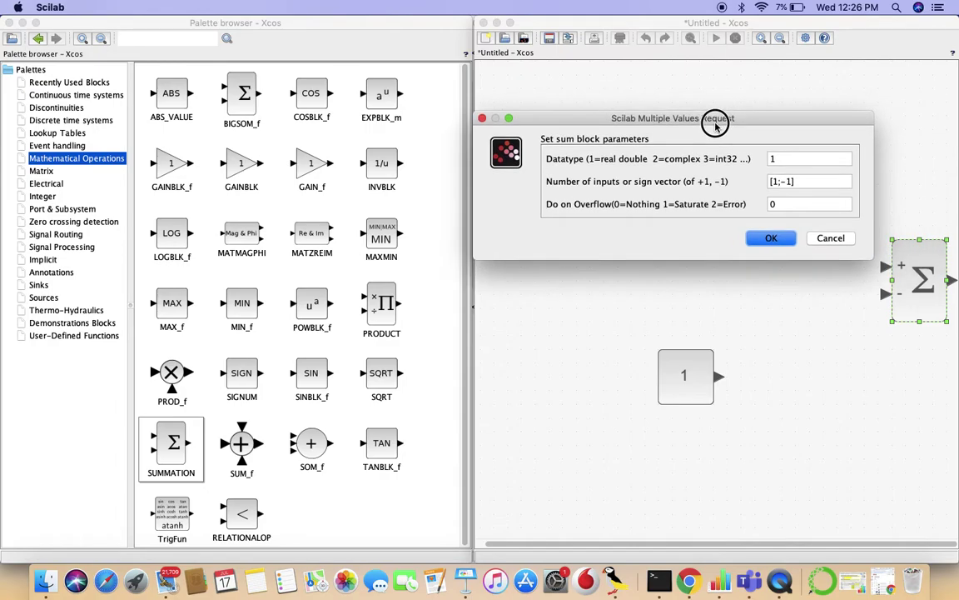
left_click(785, 181)
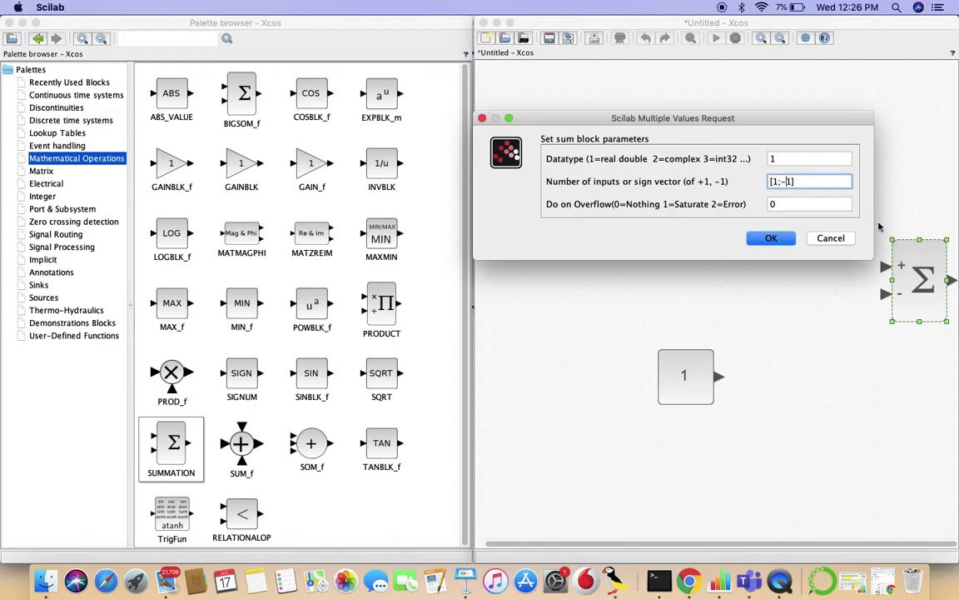
key("BackSpace")
left_click(772, 239)
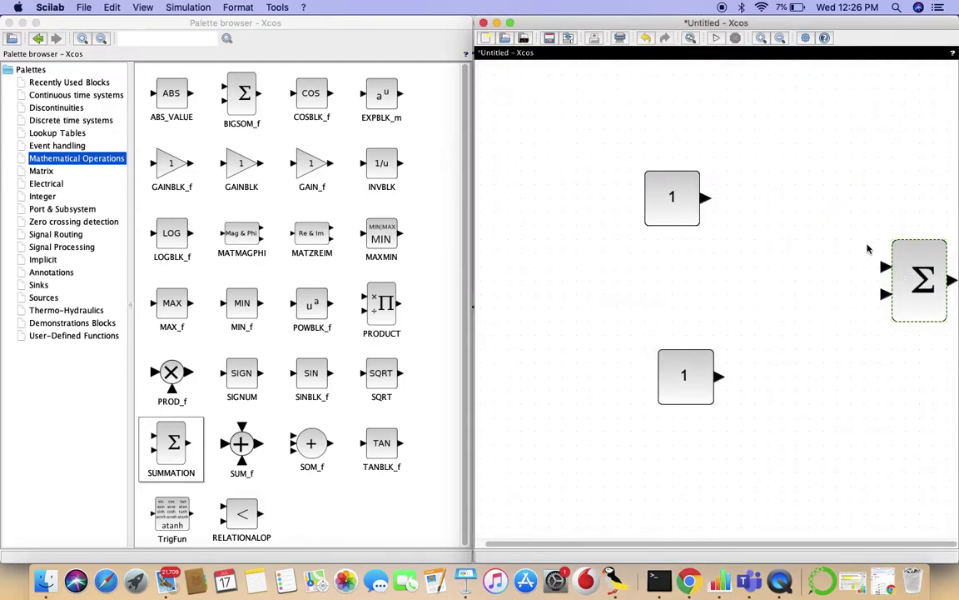
Link the upper and lower constant outputs to the summation's two inputs, then zoom back out.
left_click_drag(868, 245, 852, 330)
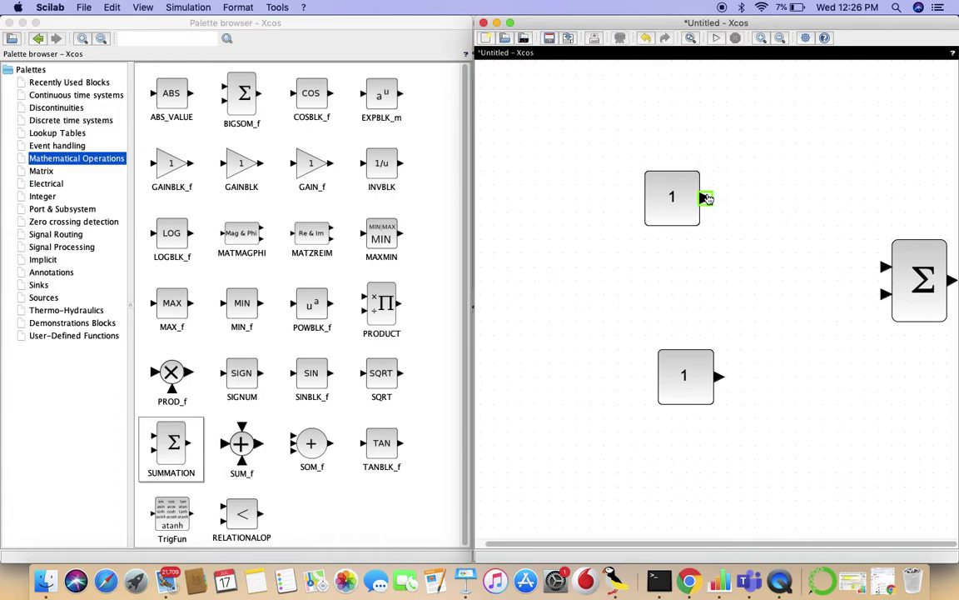
left_click_drag(707, 198, 883, 266)
left_click_drag(719, 376, 886, 296)
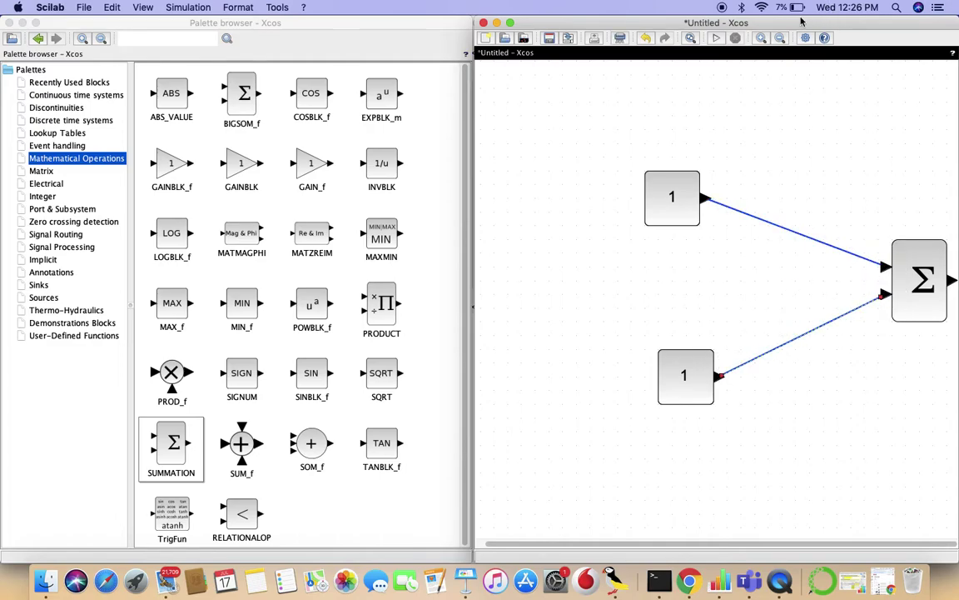
left_click(780, 37)
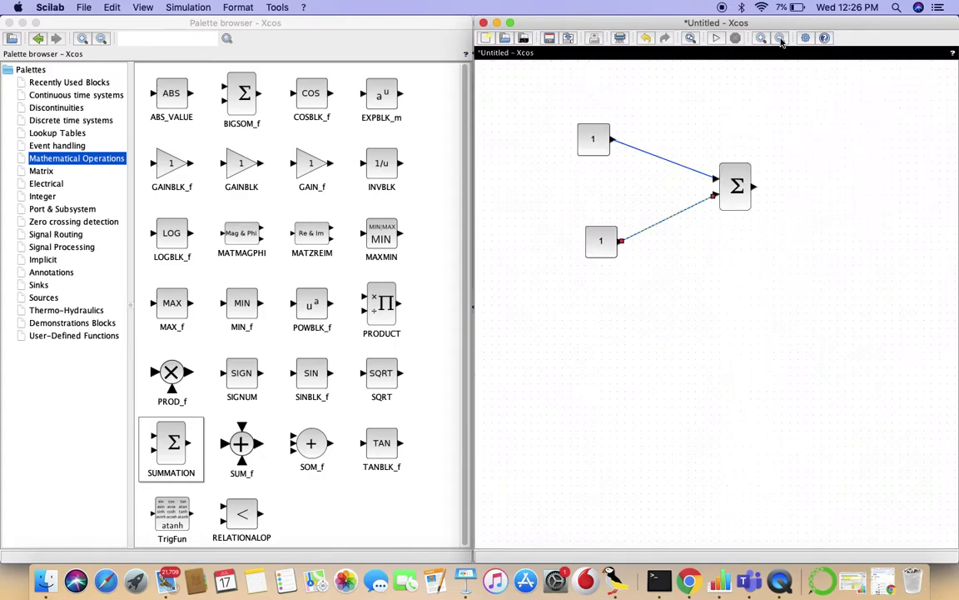
Drag an AFFICH_m block from the Sinks palette to the right of the summation block.
left_click(38, 286)
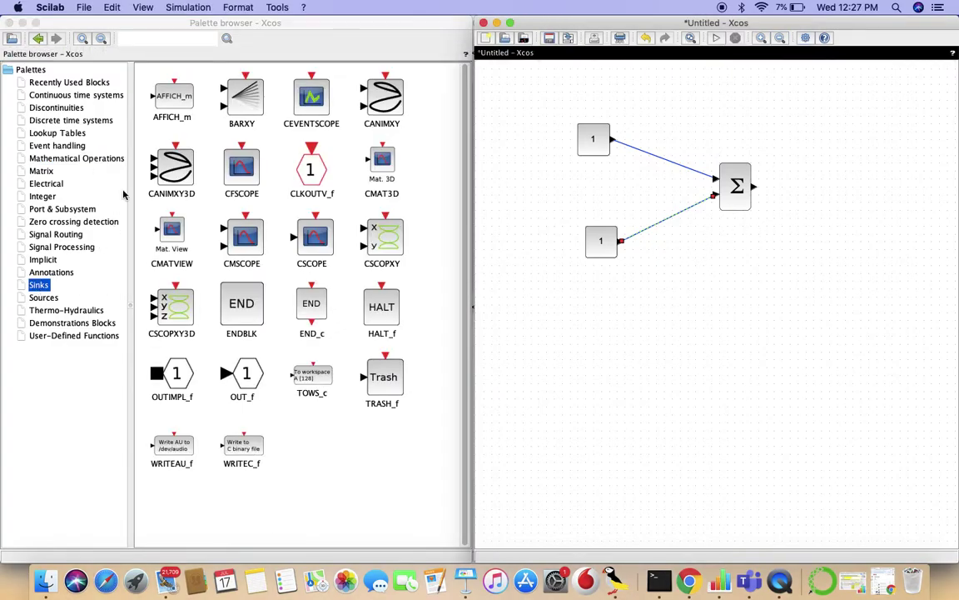
left_click(176, 90)
left_click_drag(177, 91, 847, 185)
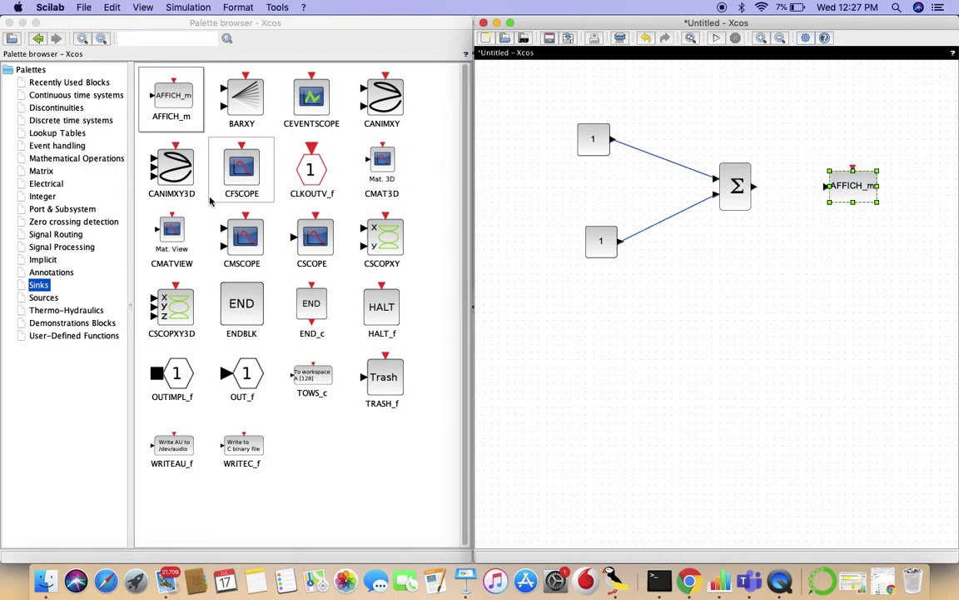
Add a CLOCK_c block, wire the sum output and clock event into AFFICH_m, and simulate to show 2.0.
left_click(70, 82)
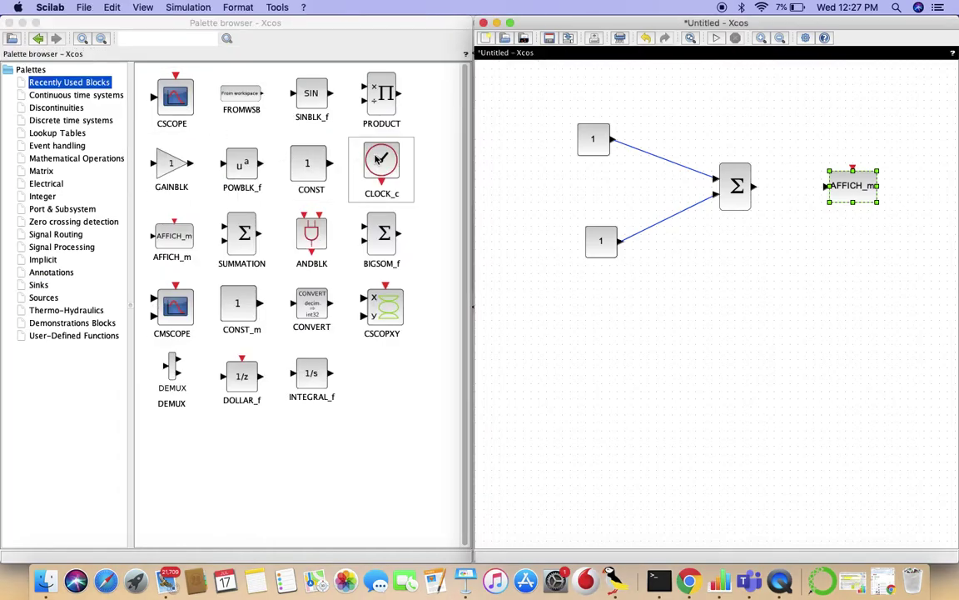
left_click_drag(381, 160, 853, 92)
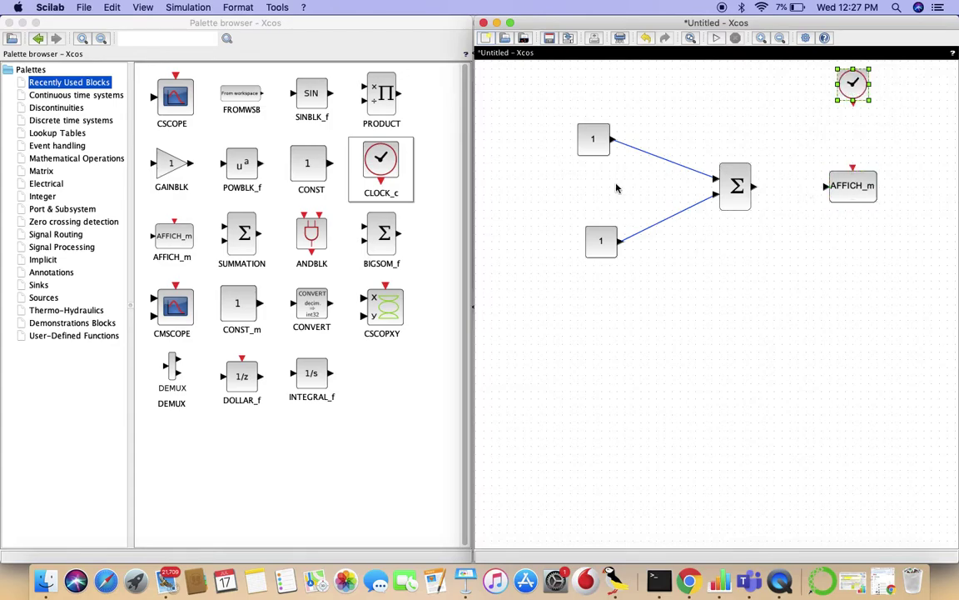
left_click_drag(753, 186, 826, 190)
left_click_drag(853, 104, 856, 165)
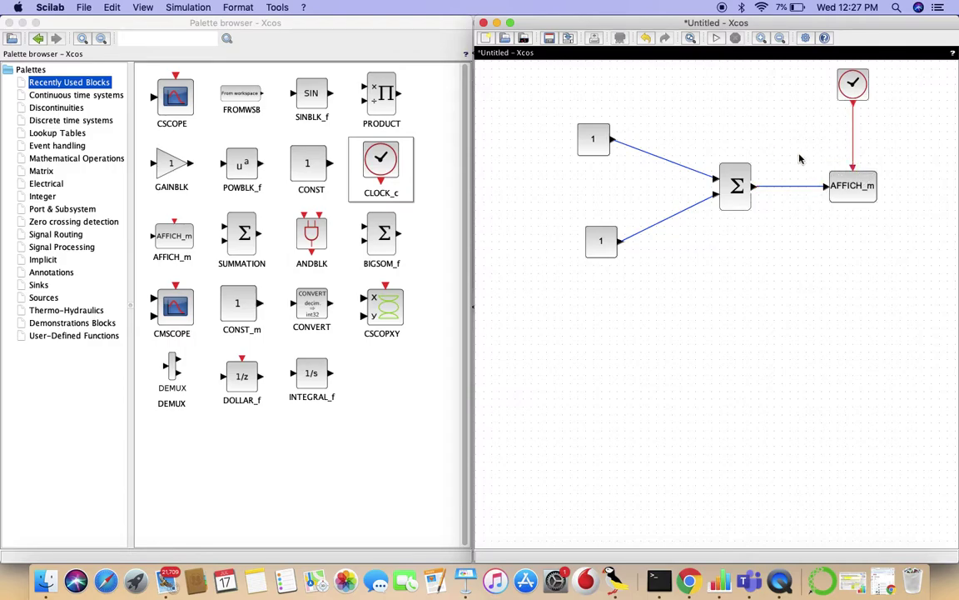
left_click(716, 39)
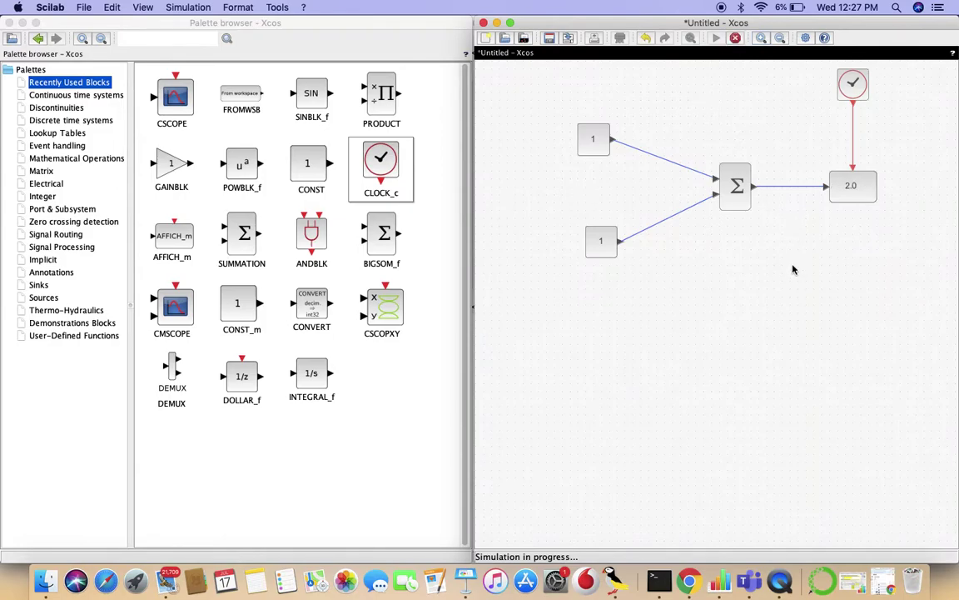
Set the upper constant to 10 and the lower to 20, then rerun the simulation to show 30.0.
double_click(594, 140)
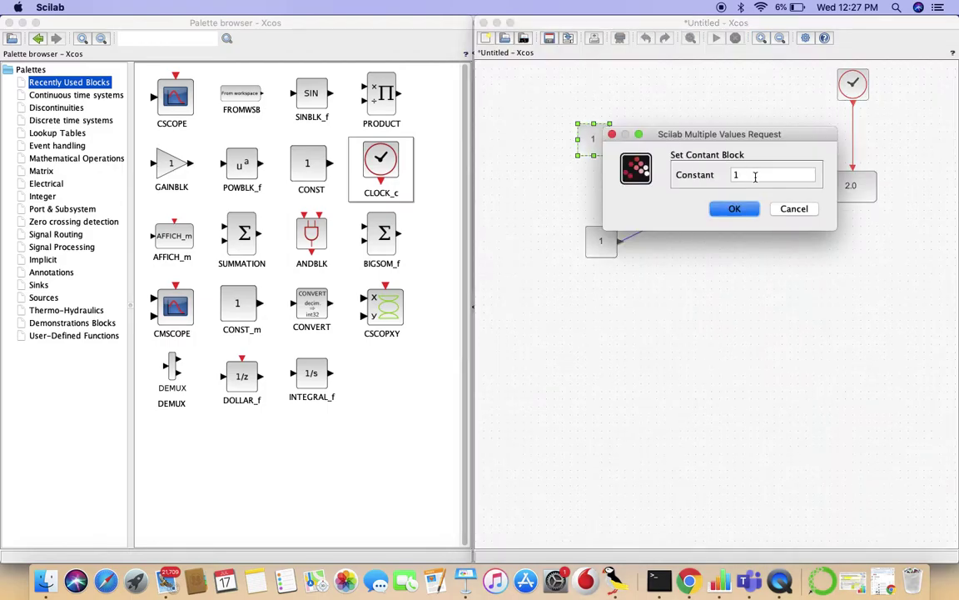
type("10")
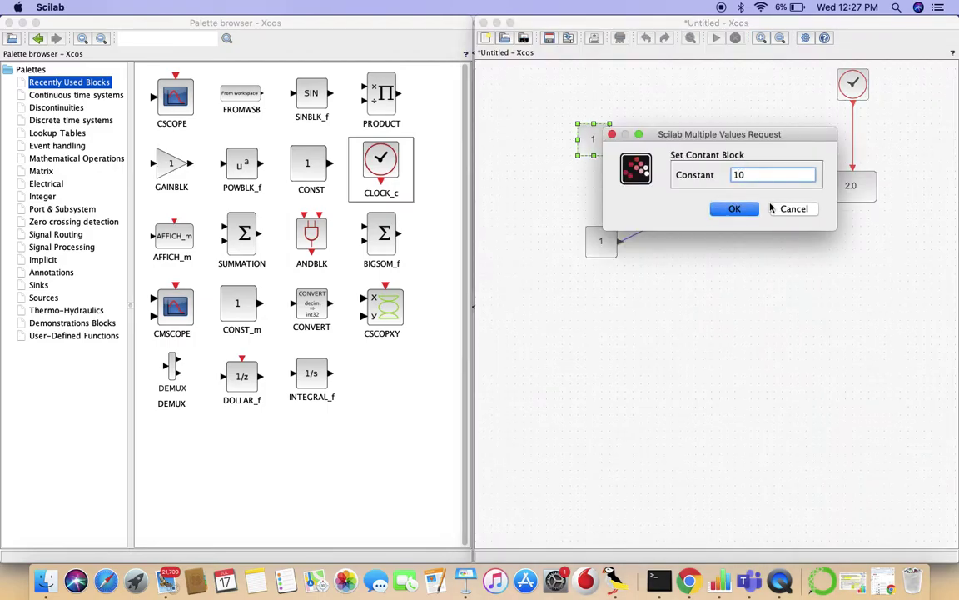
left_click(735, 208)
double_click(600, 241)
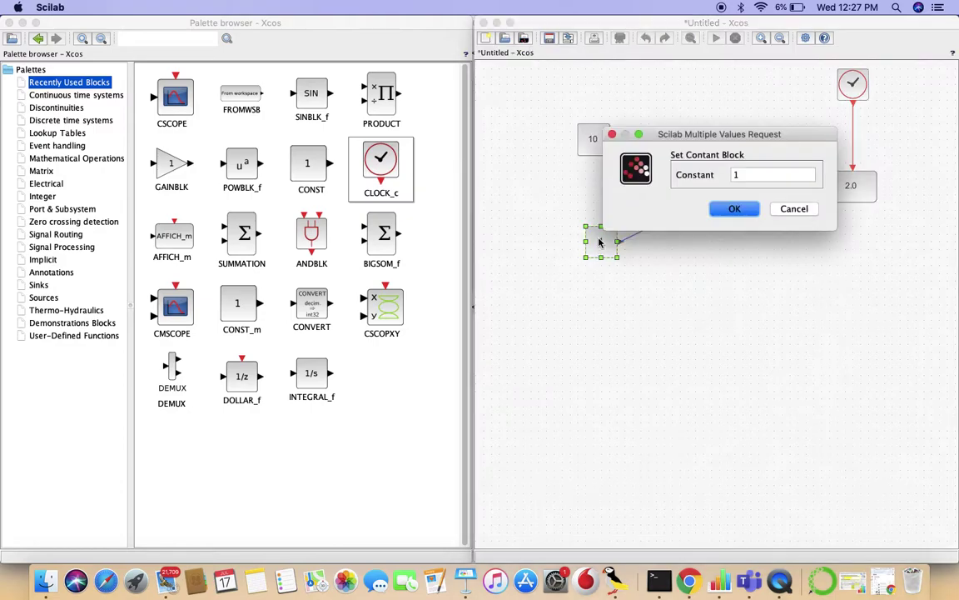
double_click(741, 173)
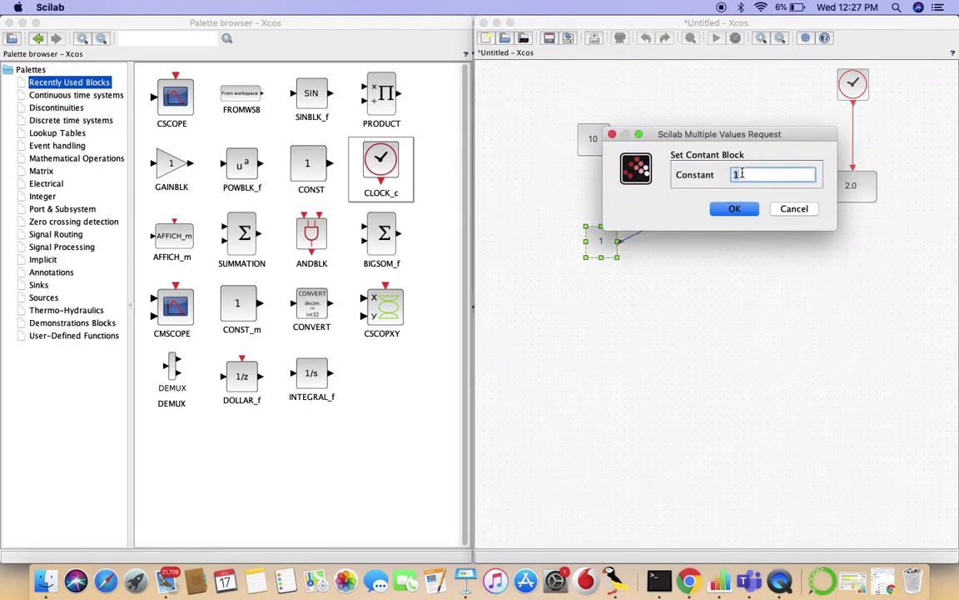
type("20")
left_click(736, 208)
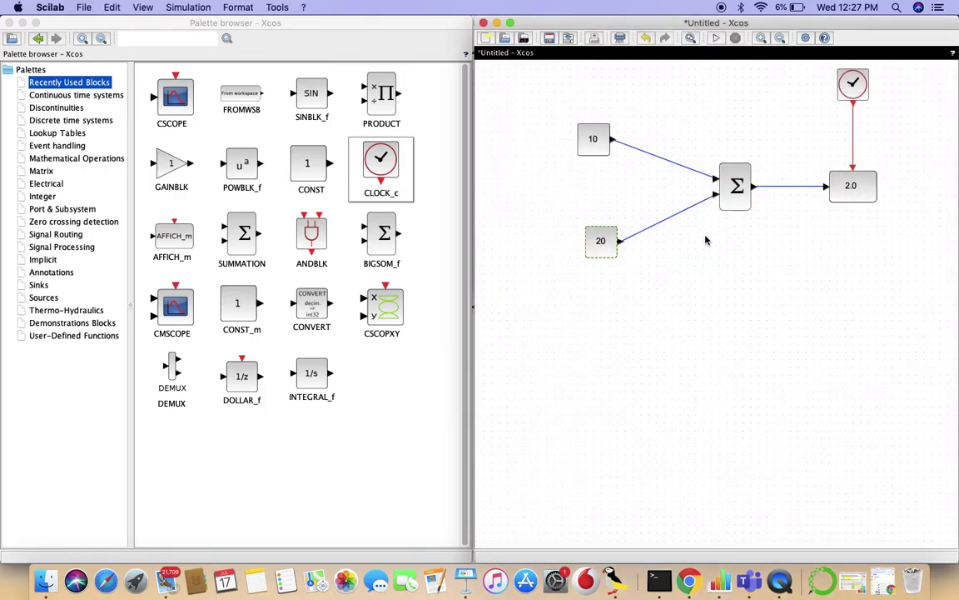
left_click(716, 38)
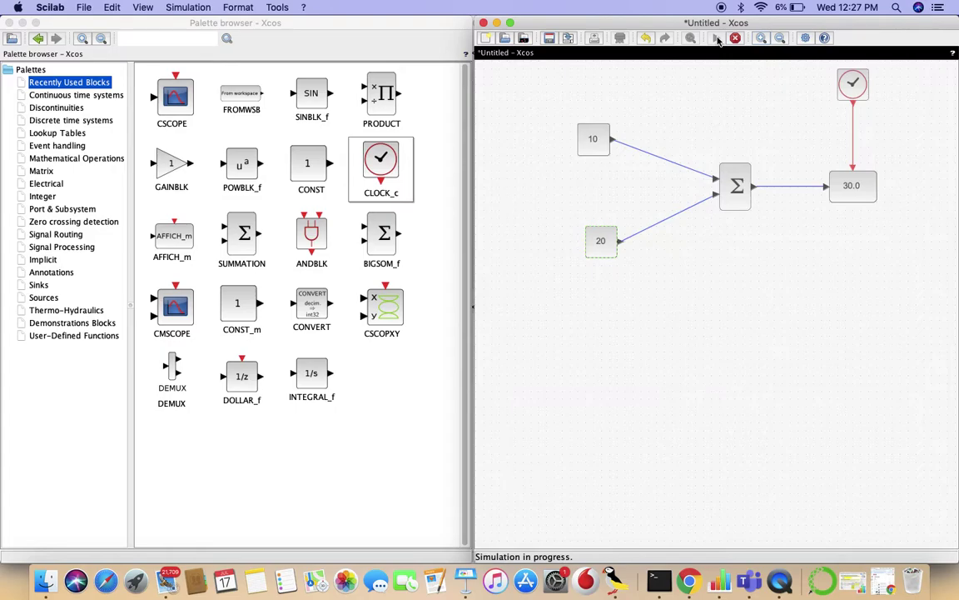
left_click(751, 317)
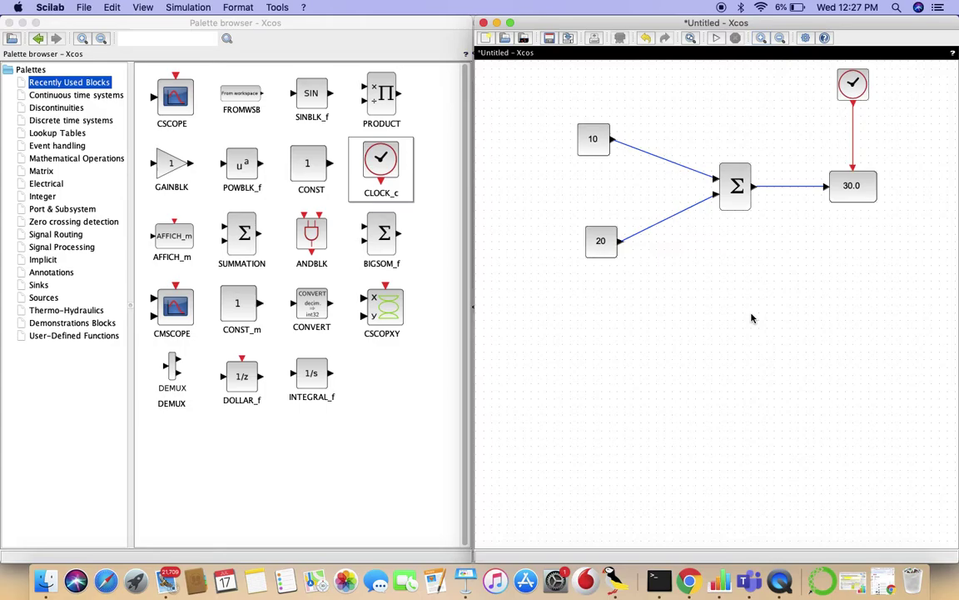
Move the 20 constant block up level with the sum block's input.
left_click(600, 241)
left_click_drag(600, 240, 591, 203)
left_click(668, 297)
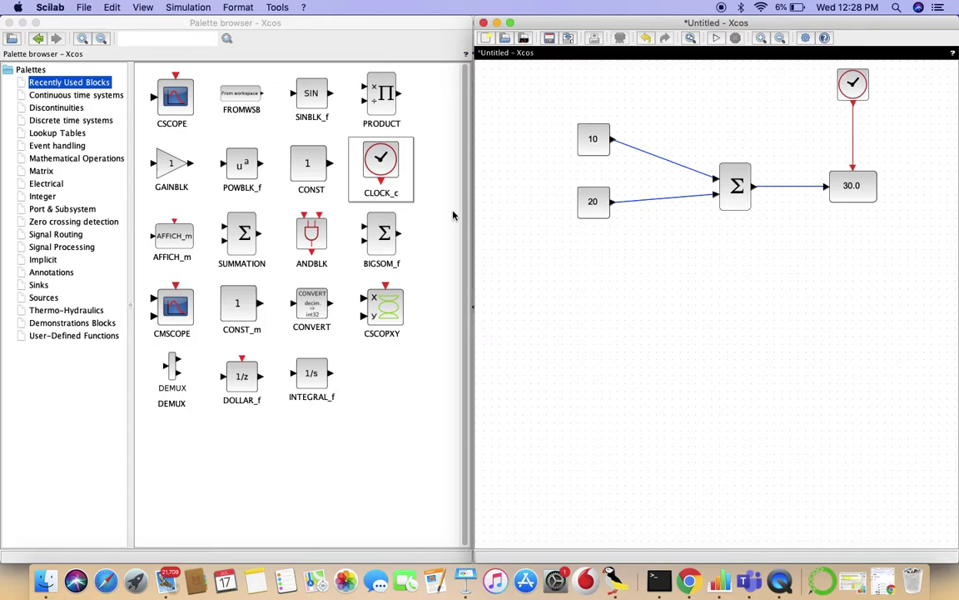
Add a third CONST block outputting 1 below the 20 block and widen it slightly.
left_click_drag(321, 166, 597, 273)
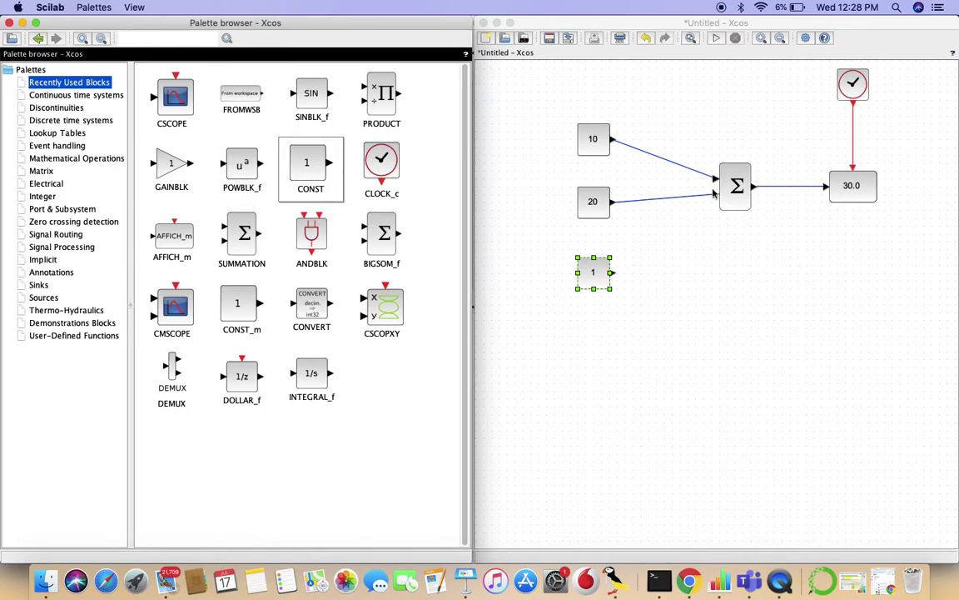
left_click(612, 273)
left_click_drag(612, 273, 711, 197)
left_click(636, 272)
left_click_drag(633, 259, 668, 273)
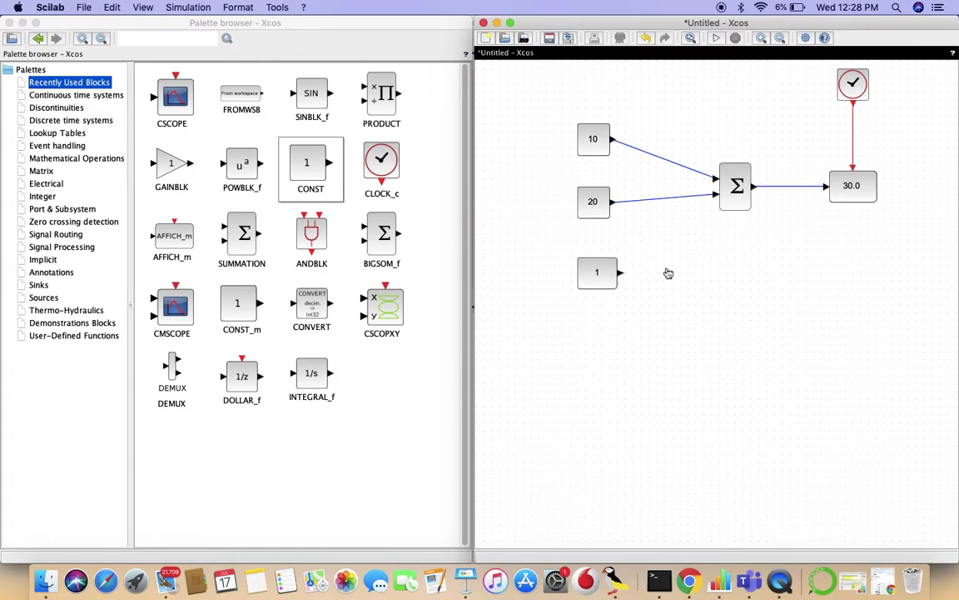
Change the sum block's sign vector to [1;1;1] for three inputs.
double_click(736, 186)
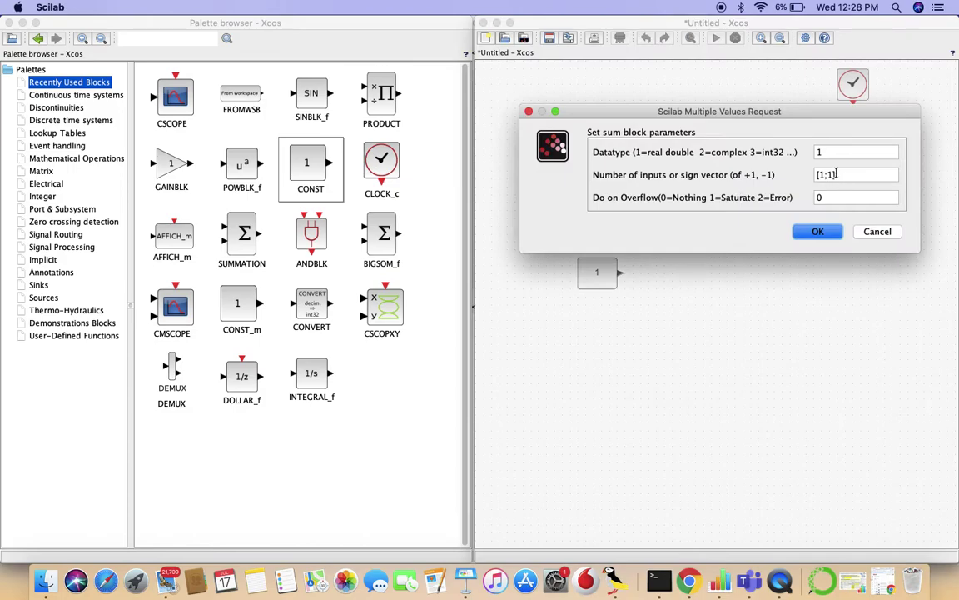
left_click(833, 175)
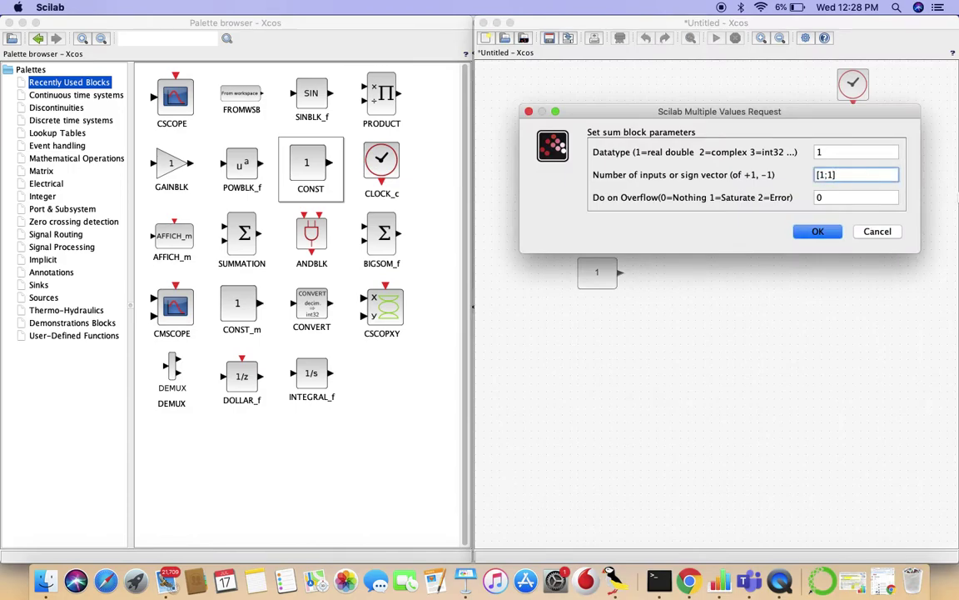
type(";1")
left_click(817, 232)
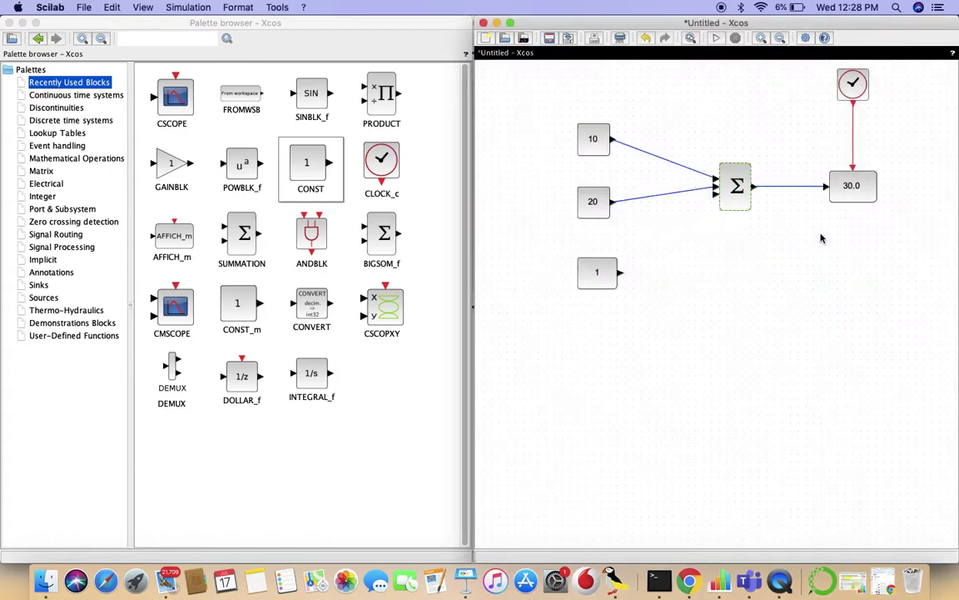
Link the 1 constant to the sum's third input and rerun the simulation, showing 31.0.
left_click_drag(620, 273, 722, 200)
left_click(717, 38)
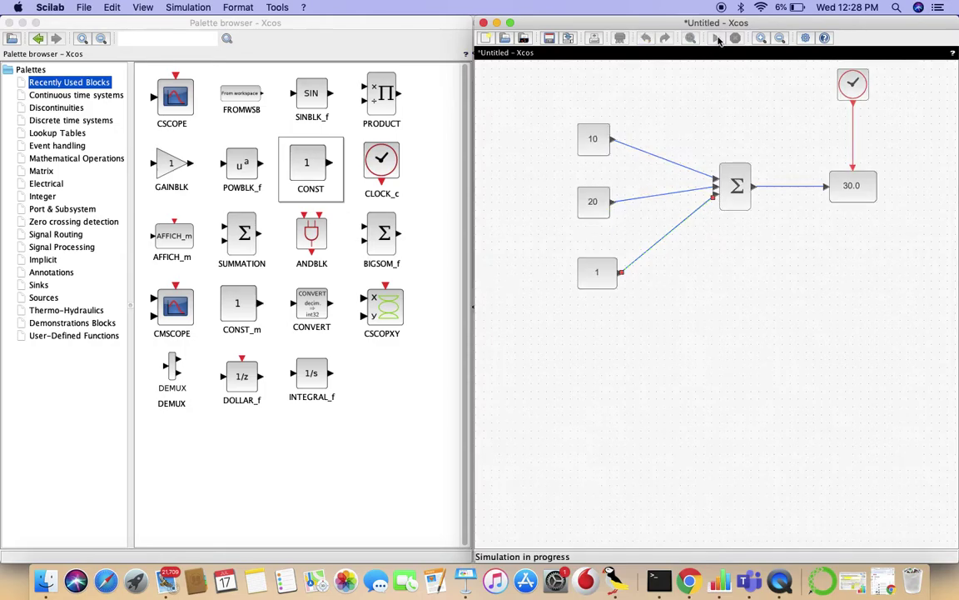
left_click(855, 209)
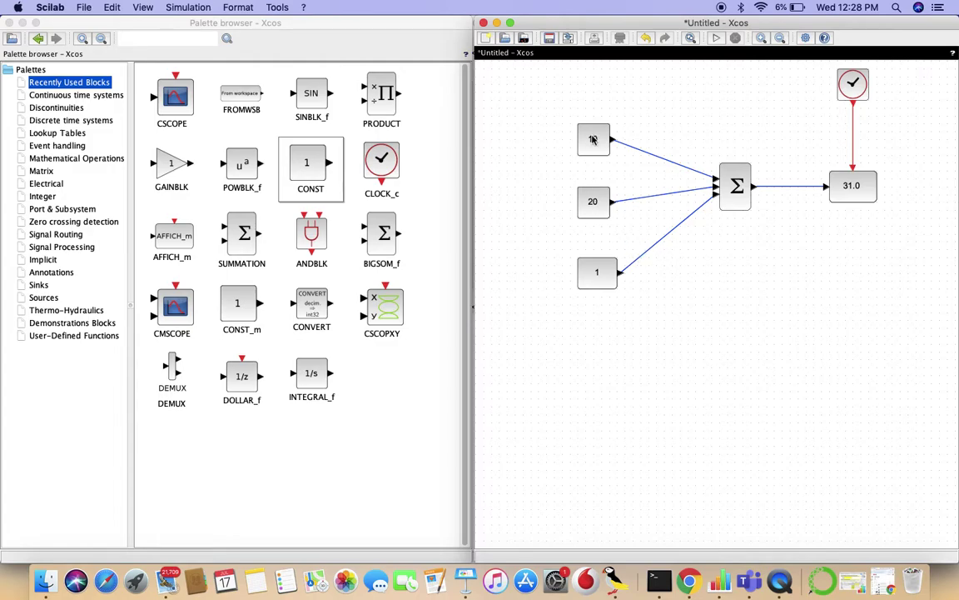
Edit the Σ block's input sign vector to [1;-1;1], making the middle input negative.
mouse_move(593, 200)
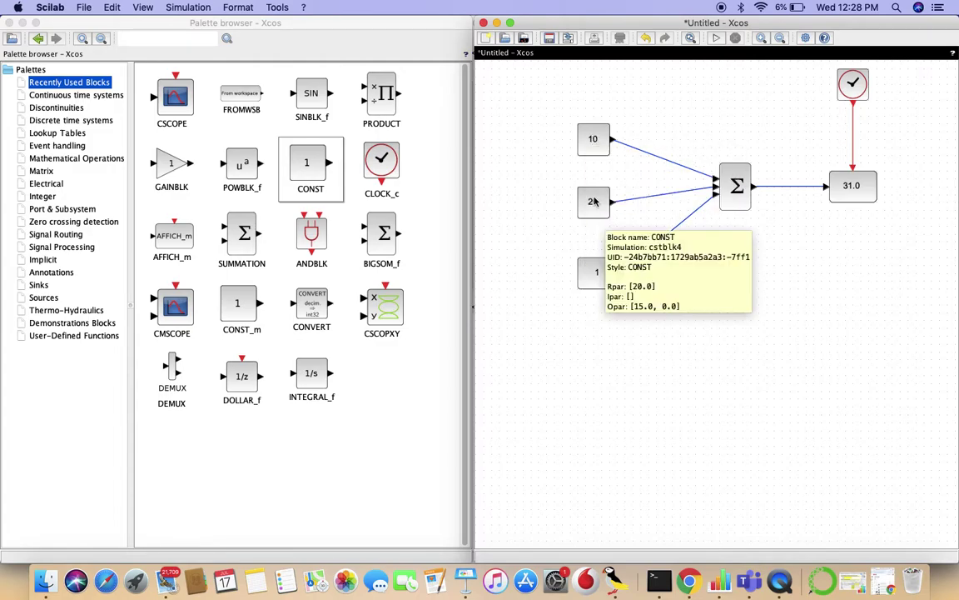
left_click(594, 201)
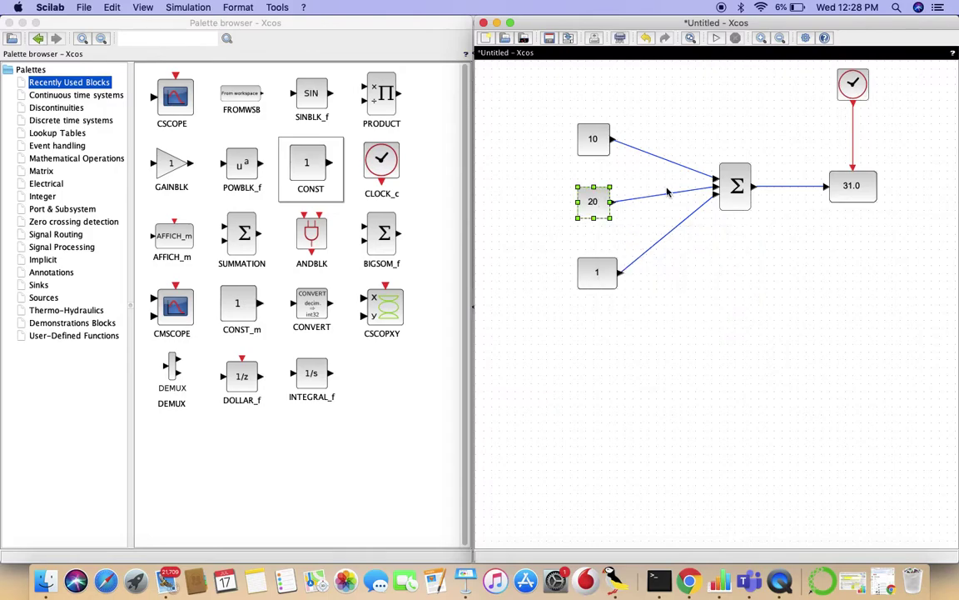
double_click(738, 187)
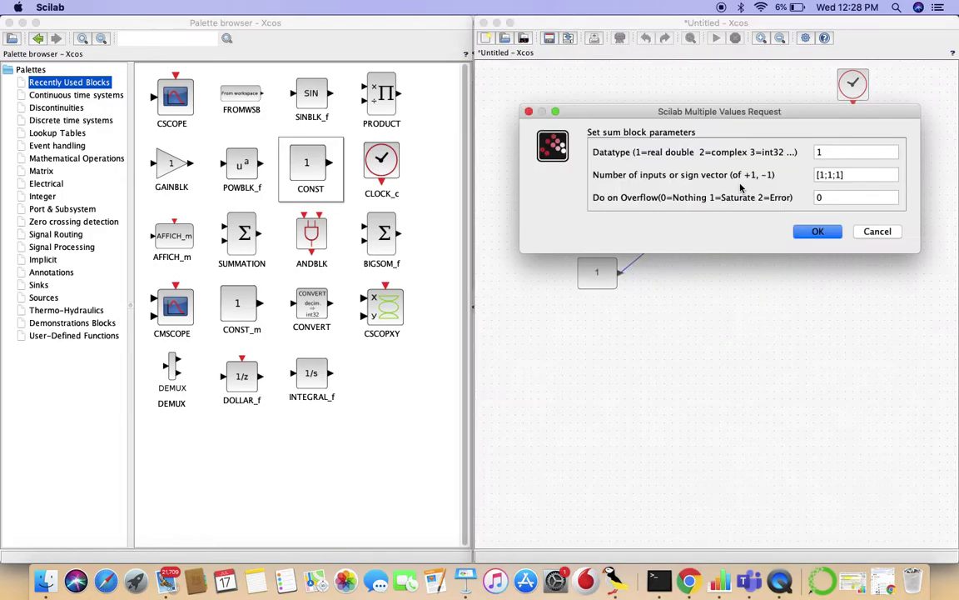
left_click(837, 174)
key("BackSpace")
type("-1")
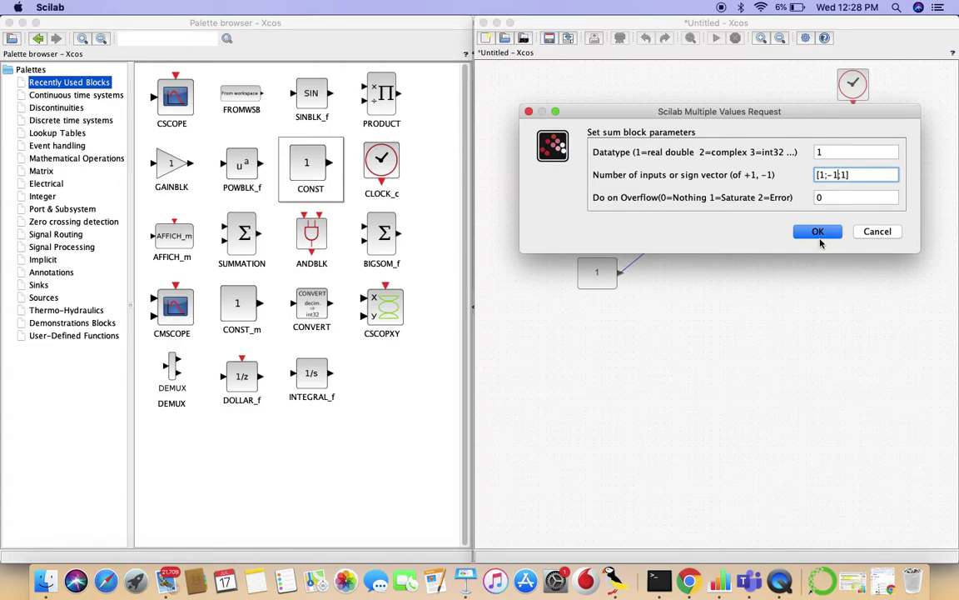
left_click(816, 233)
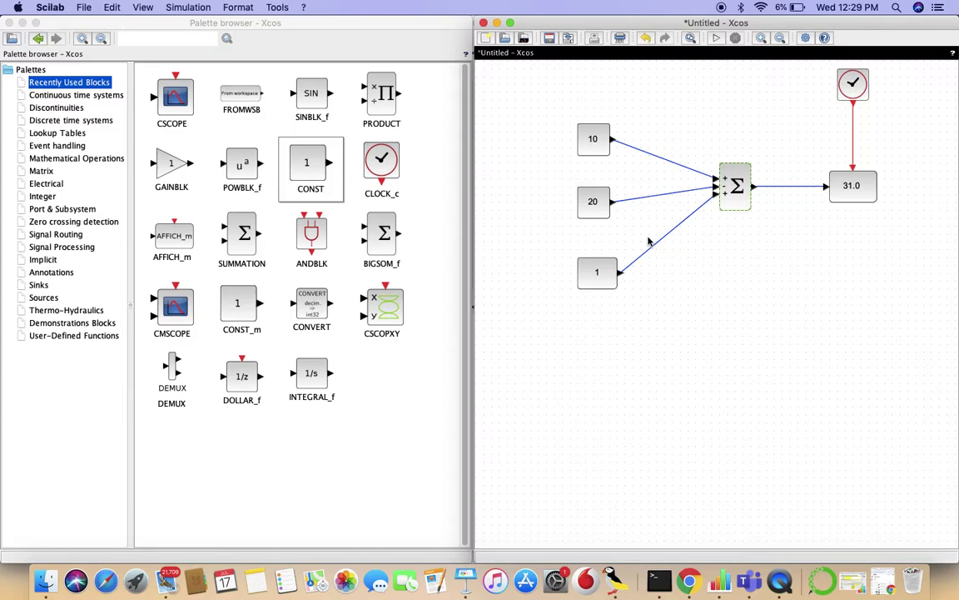
Start the simulation so the display computes 10 − 20 + 1 with the new signs.
left_click(715, 39)
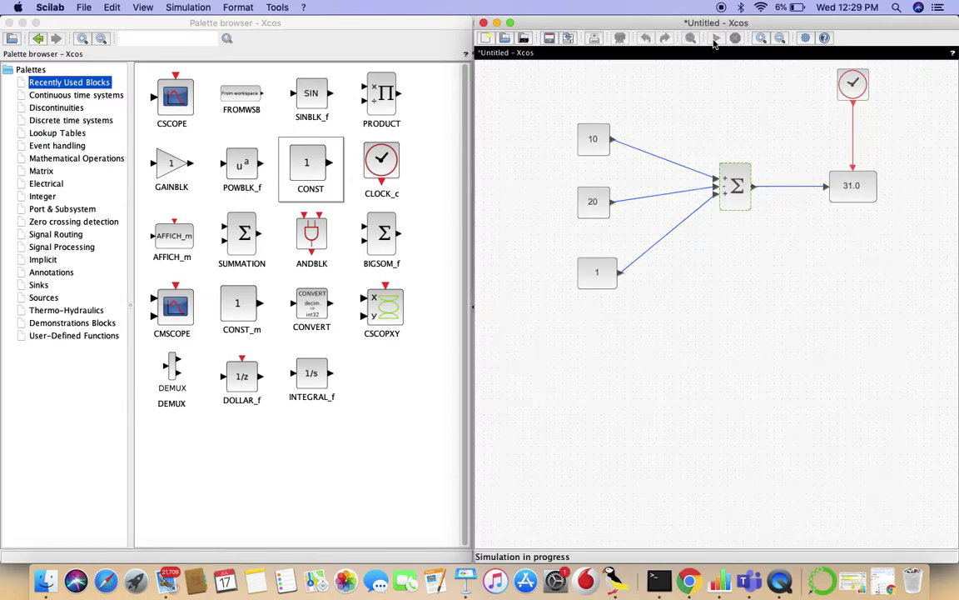